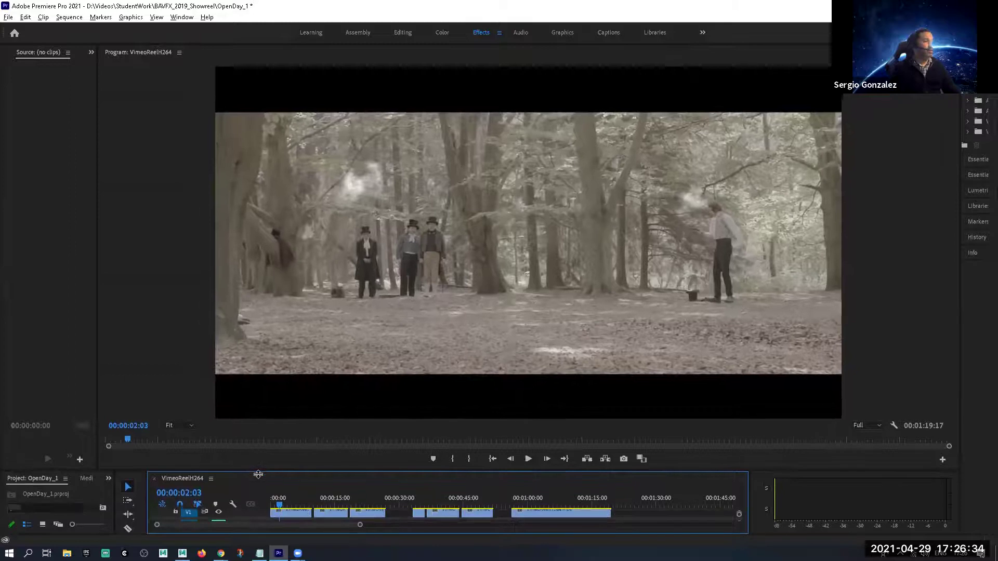
- Play the duel shot from the start of the VimeoReelH264 sequence and pause once both pistols have fired
left_click_drag(276, 511, 268, 512)
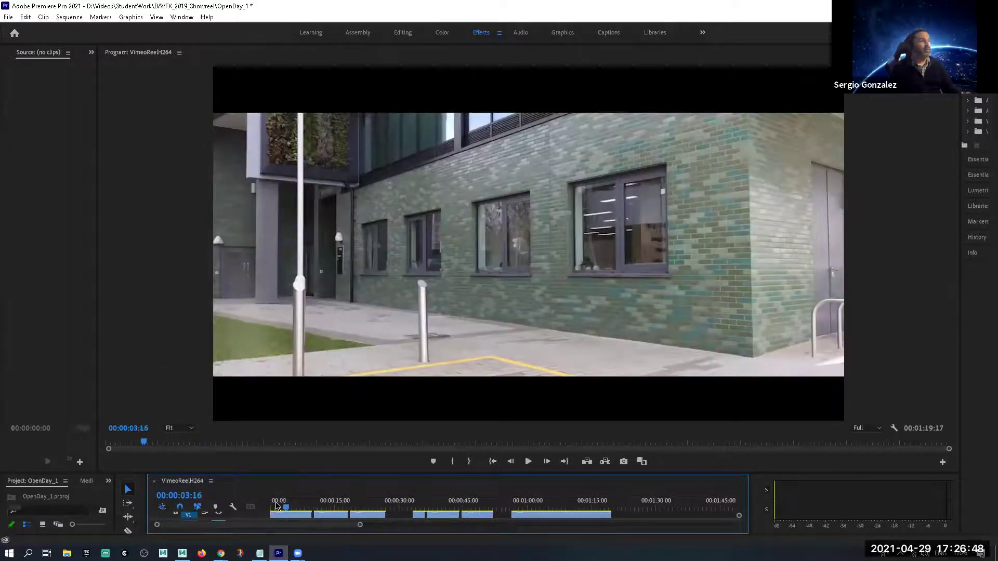
left_click_drag(279, 504, 261, 498)
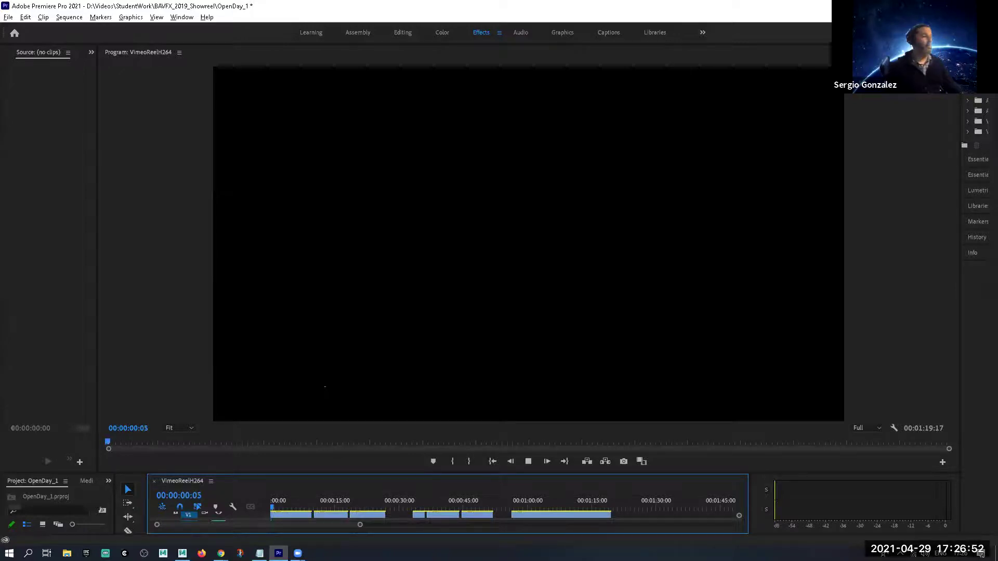
key("space")
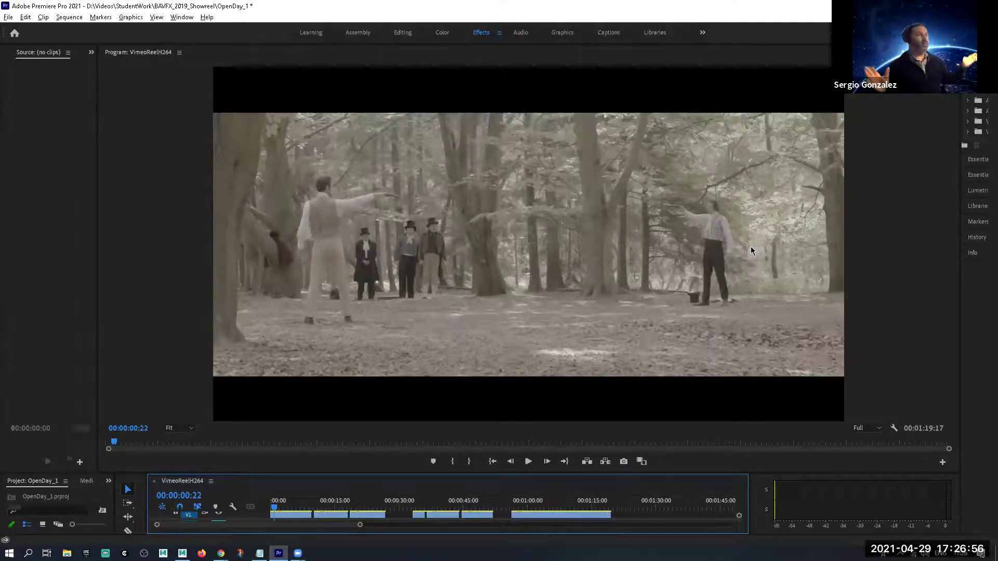
key("space")
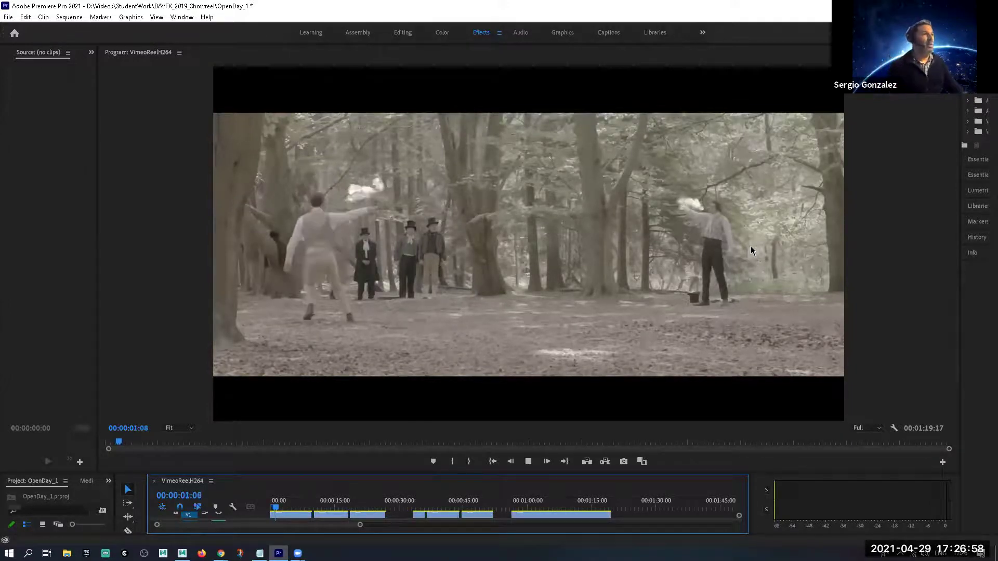
key("space")
- Step frame by frame around 00:00:01:03 to examine the muzzle flashes and smoke of both pistols
key("Left")
key("Left")
key("Left")
key("Left")
key("Left")
key("Left")
key("Left")
key("Left")
key("Left")
key("Left")
key("Left")
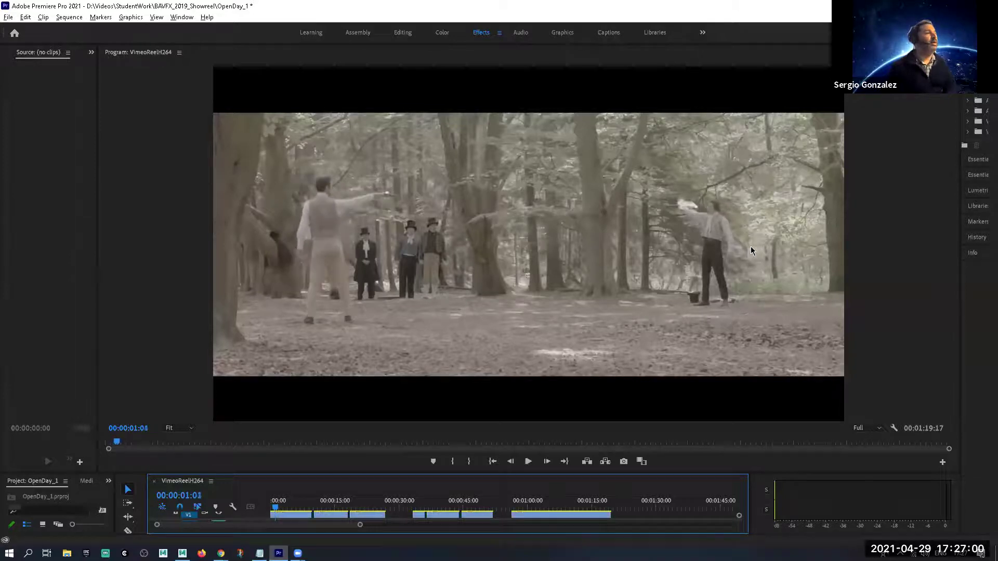
key("Right")
key("Left")
key("Left")
key("Left")
key("Left")
key("Left")
key("Right")
key("Right")
key("Right")
key("Right")
key("Right")
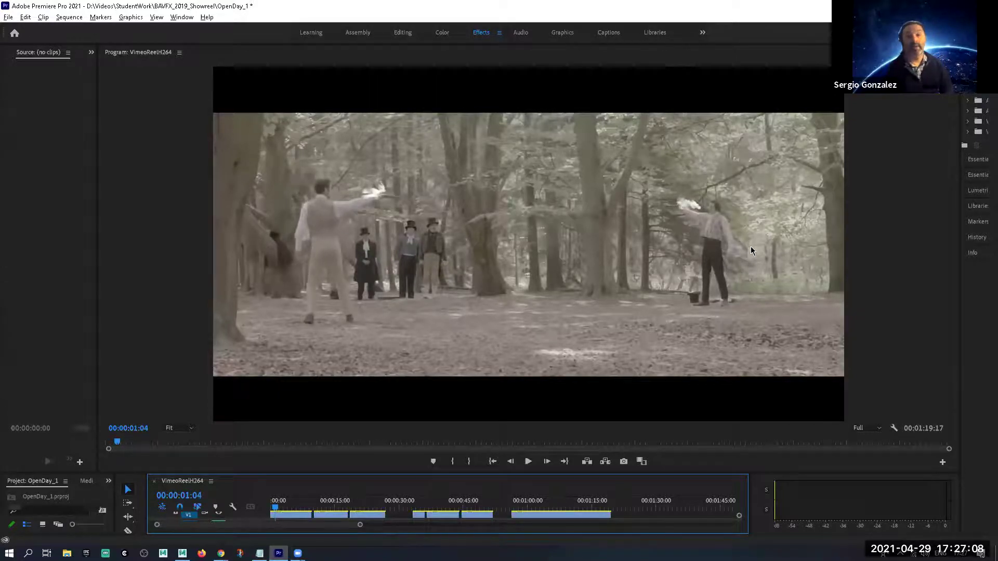
key("Left")
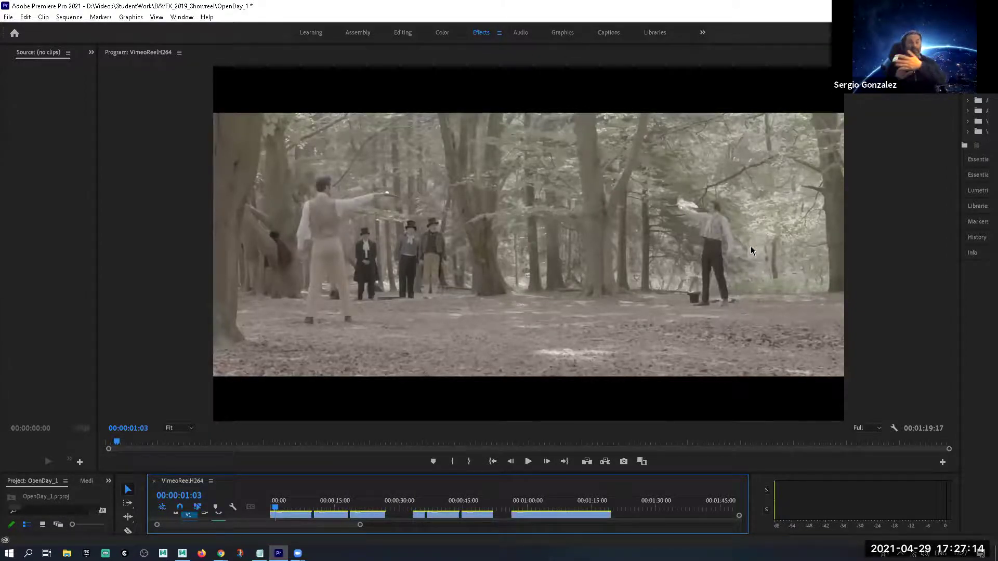
- Advance frame by frame through the shot duellist's fall to examine his motion and the drifting smoke
key("Right")
key("Right")
key("Right")
key("Right")
key("Right")
key("Right")
key("Right")
key("Right")
key("Right")
key("Right")
key("Right")
key("Right")
key("Right")
key("Right")
key("Right")
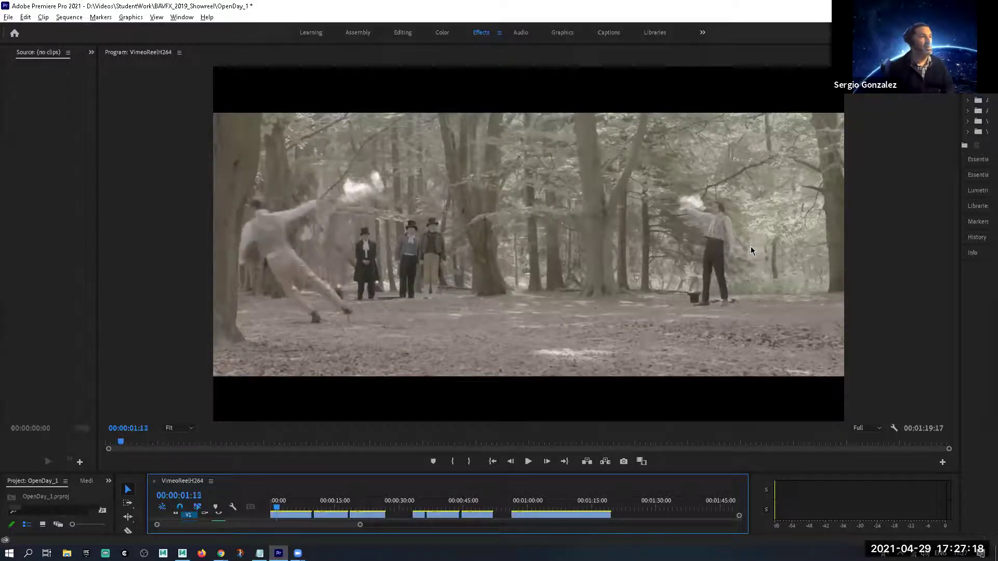
key("Left")
key("Left")
key("Left")
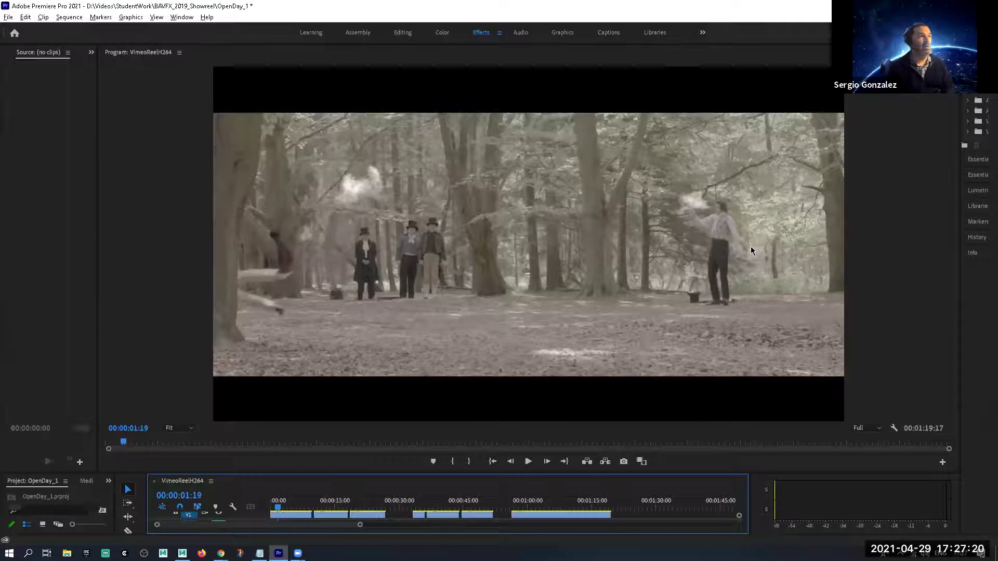
- Step backward through the fall to examine the frames just before the first pistol flash
key("Left")
key("Left")
key("Left")
key("Left")
key("Left")
key("Left")
key("Left")
key("Left")
key("Left")
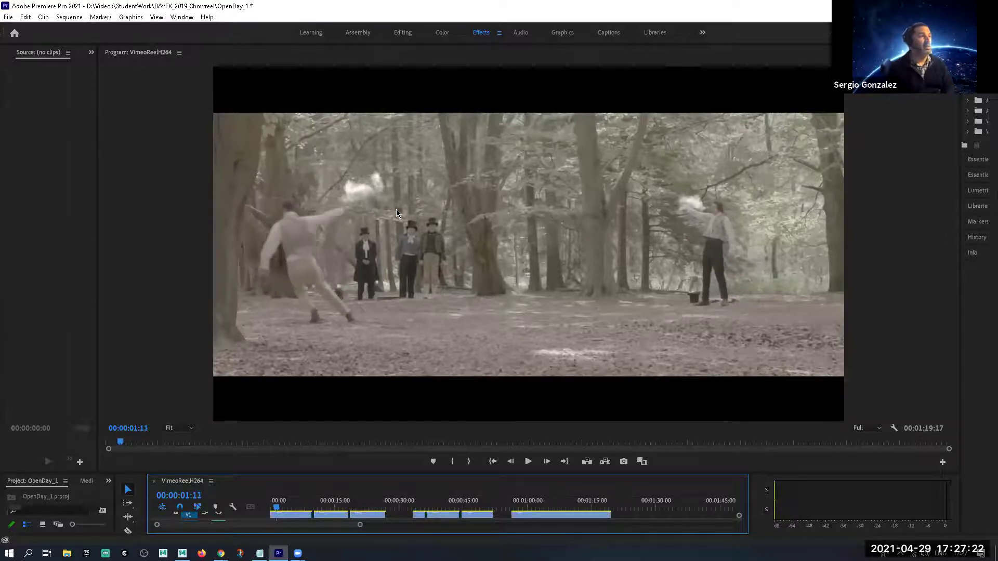
key("Left")
key("Left")
key("Left")
key("Left")
key("Left")
key("Left")
key("Left")
key("Left")
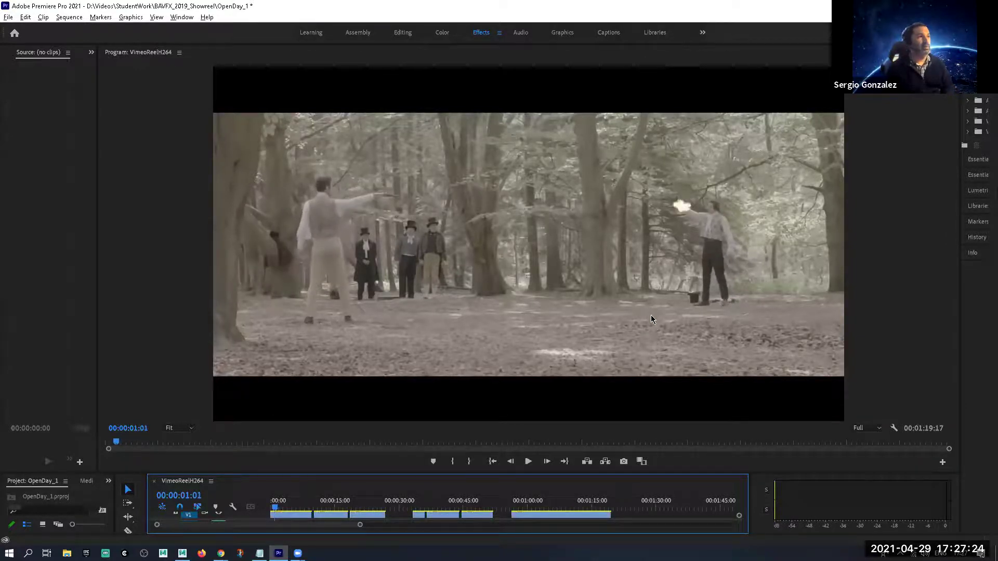
- Step forward from the first pistol flash to examine how the smoke develops as the duellist is thrown back
key("Right")
key("Right")
key("Right")
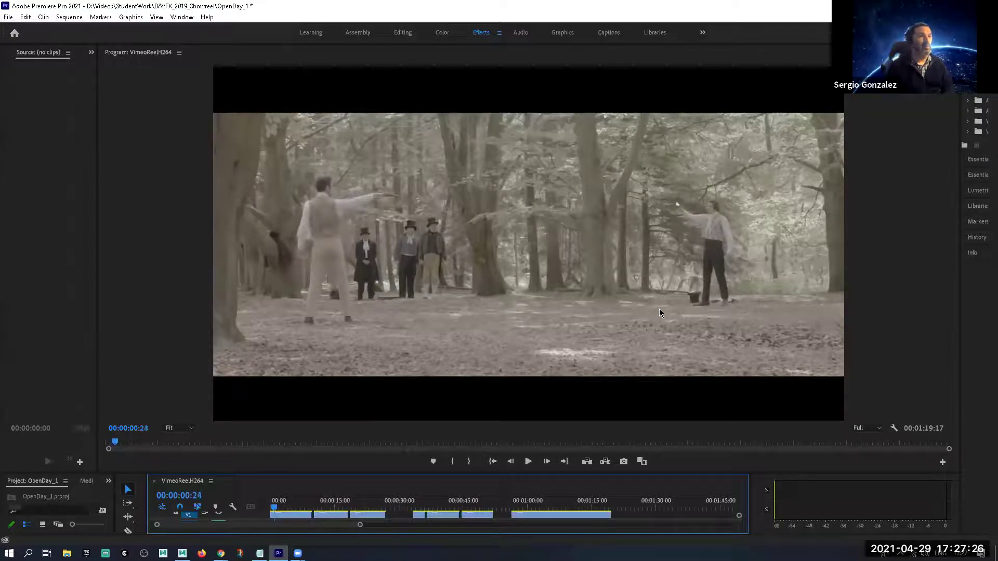
key("Right")
key("Right")
key("Right")
key("Right")
key("Right")
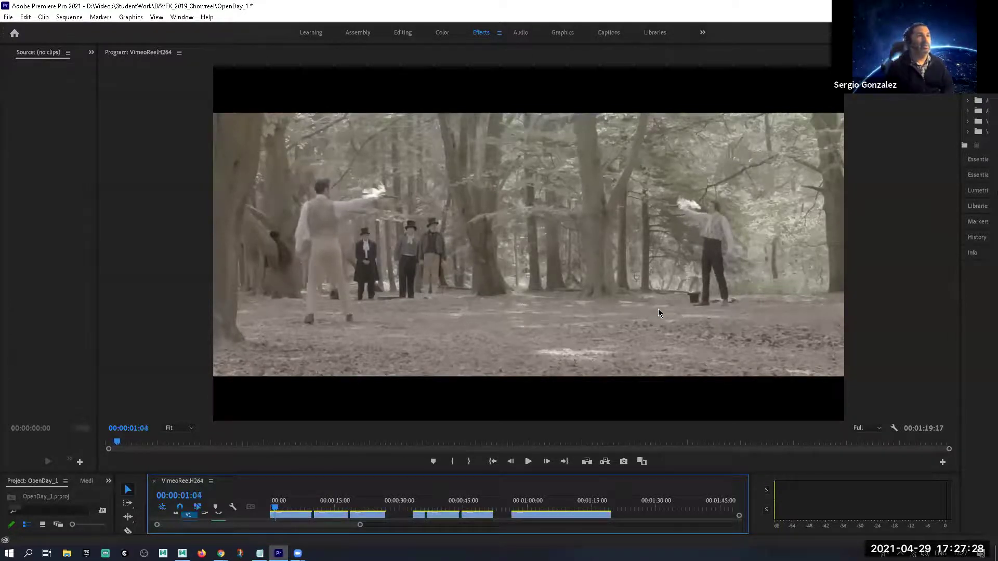
key("Right")
key("Right")
key("Right")
key("Right")
key("Right")
key("Right")
key("Right")
key("Right")
key("Right")
key("Right")
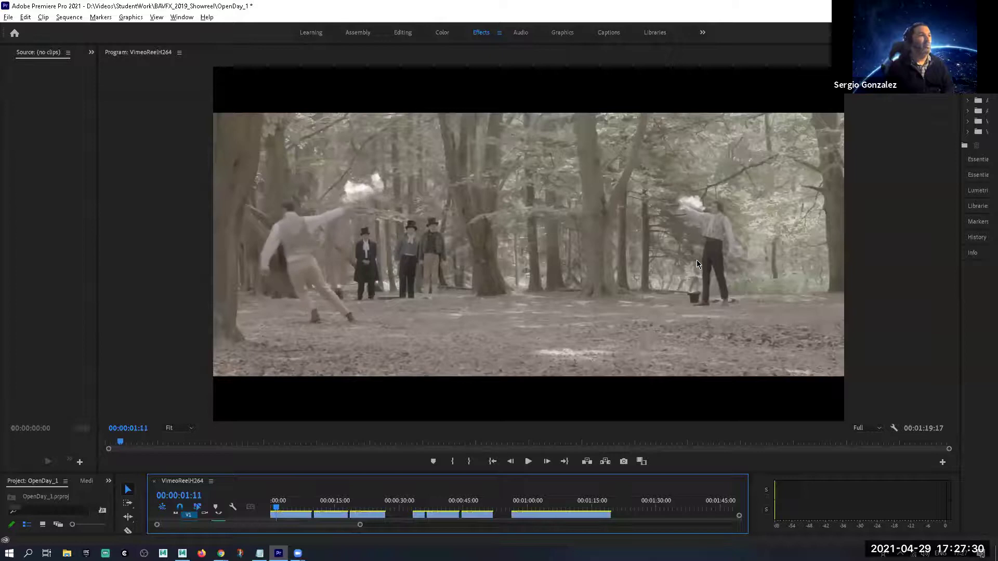
- Step back and forth over the pistol shots to compare the smoke, ending before either pistol fires
key("Left")
key("Left")
key("Left")
key("Left")
key("Left")
key("Left")
key("Left")
key("Left")
key("Left")
key("Left")
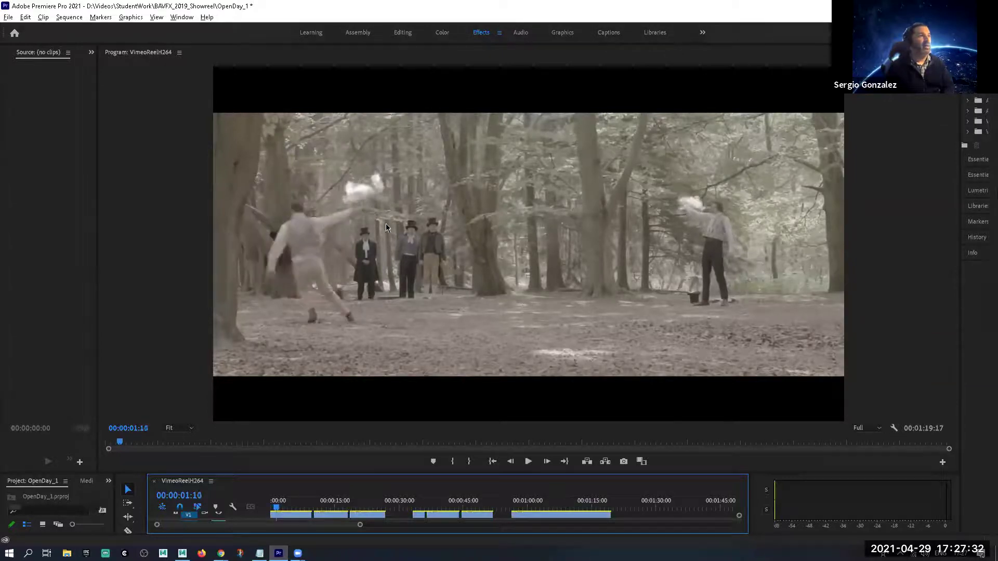
key("Right")
key("Right")
key("Right")
key("Right")
key("Right")
key("Right")
key("Right")
key("Left")
key("Left")
key("Left")
key("Left")
key("Left")
key("Left")
key("Left")
key("Left")
key("Left")
key("Left")
key("Left")
key("Left")
key("Left")
key("Left")
key("Left")
key("Left")
key("Left")
key("Left")
key("Left")
key("Left")
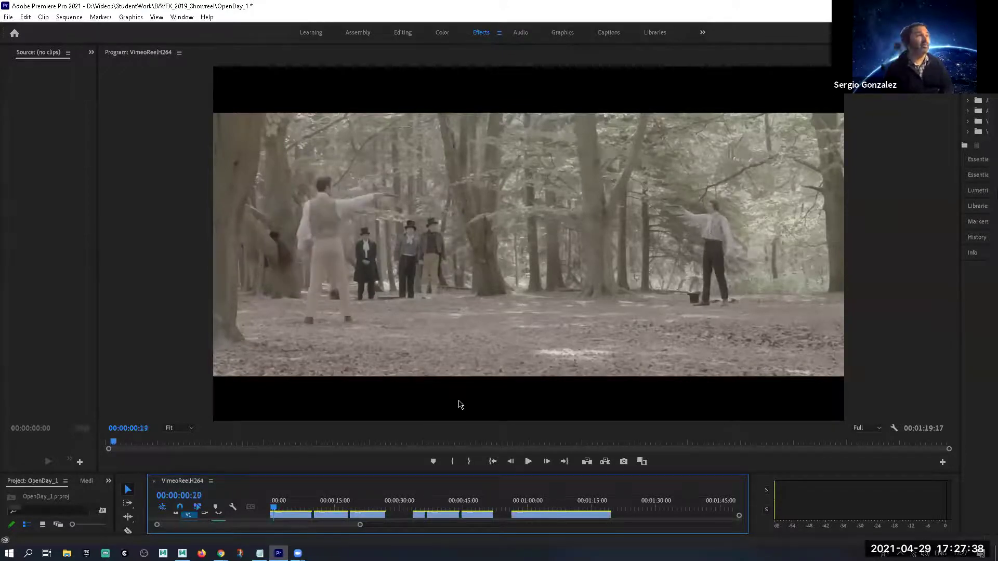
- Advance through the pistol shots once more and play the rest of the duel to 00:00:02:18
key("Right")
key("Right")
key("Right")
key("Right")
key("Right")
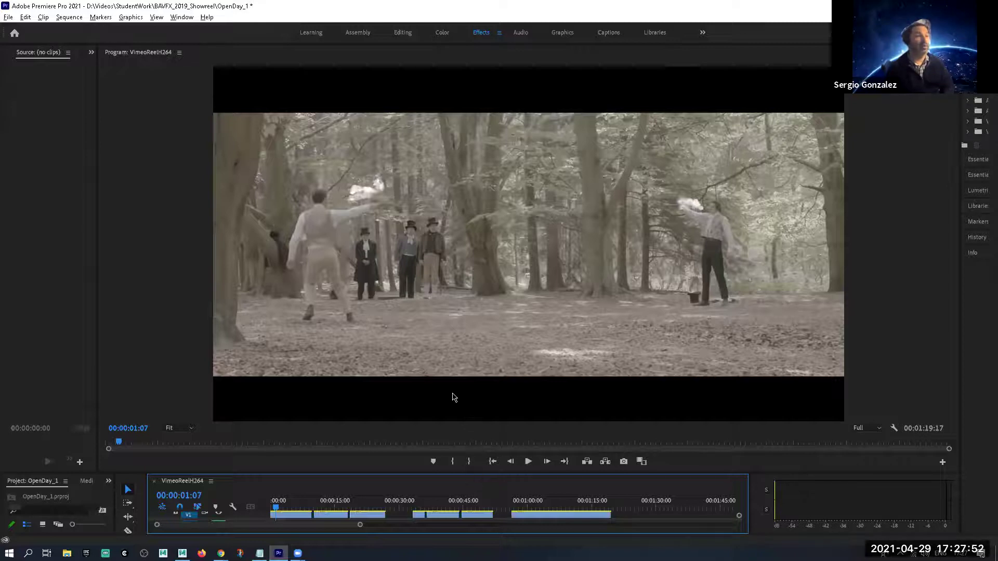
key("space")
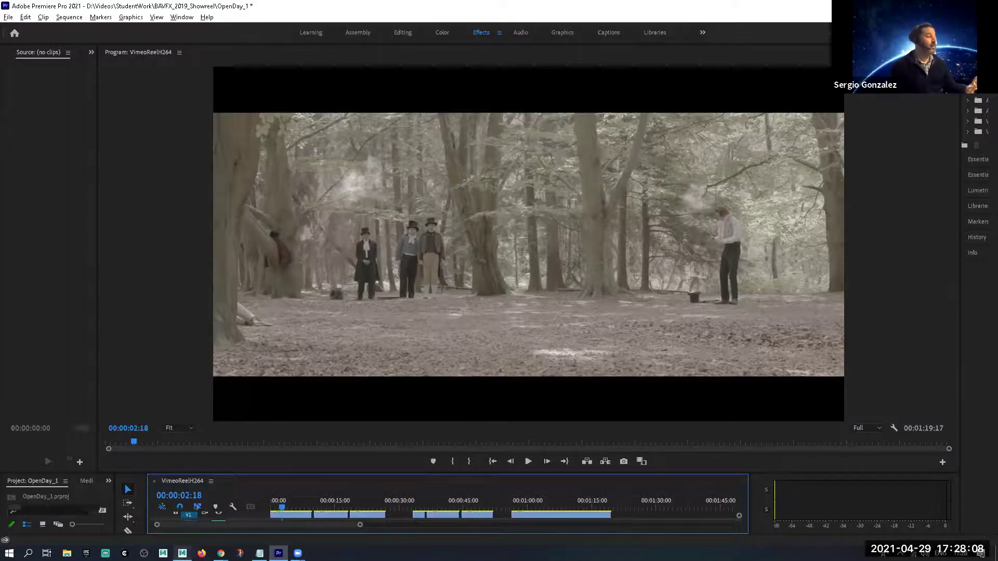
- Switch to the smokeGrate.mb scene in Maya and play the grate smoke simulation through camera1, stopping at frame 310
mouse_move(182, 553)
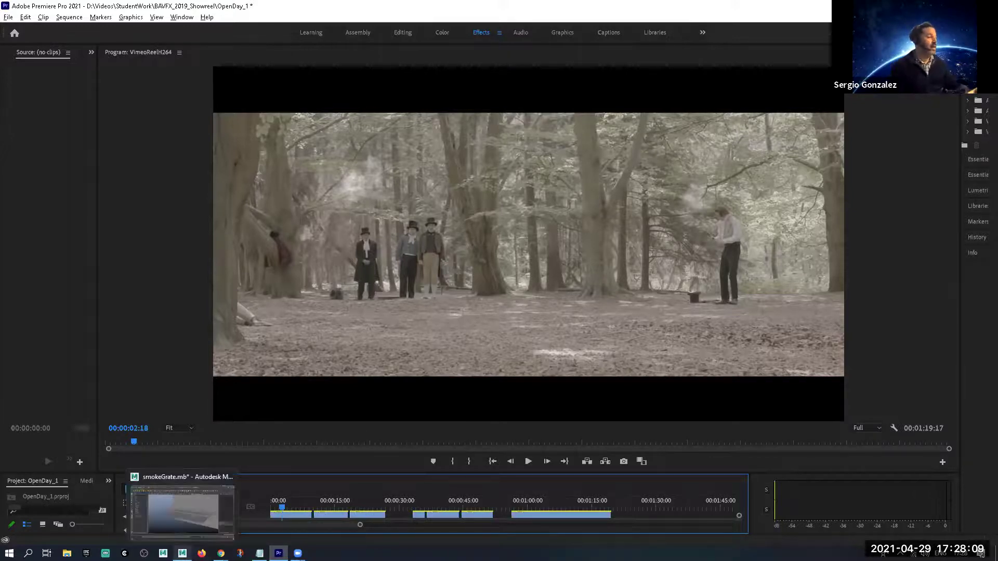
left_click(185, 523)
left_click_drag(452, 411, 429, 378, "alt")
key("space")
key("space")
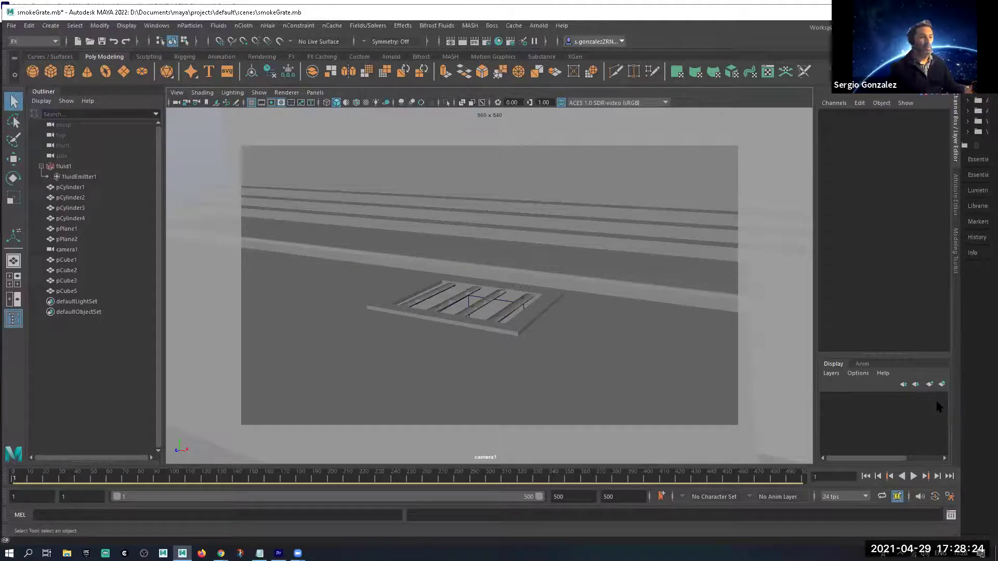
left_click(913, 476)
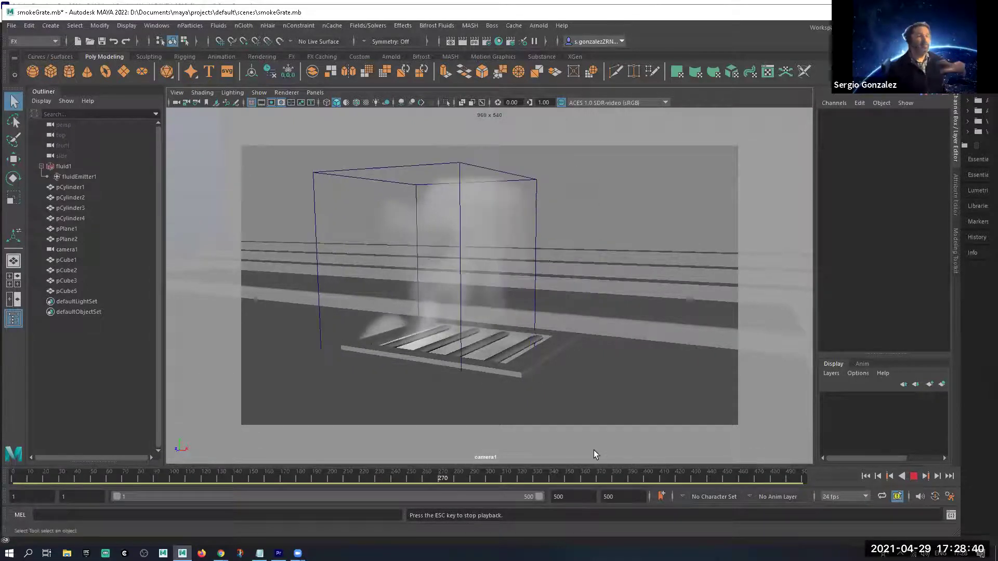
left_click(916, 477)
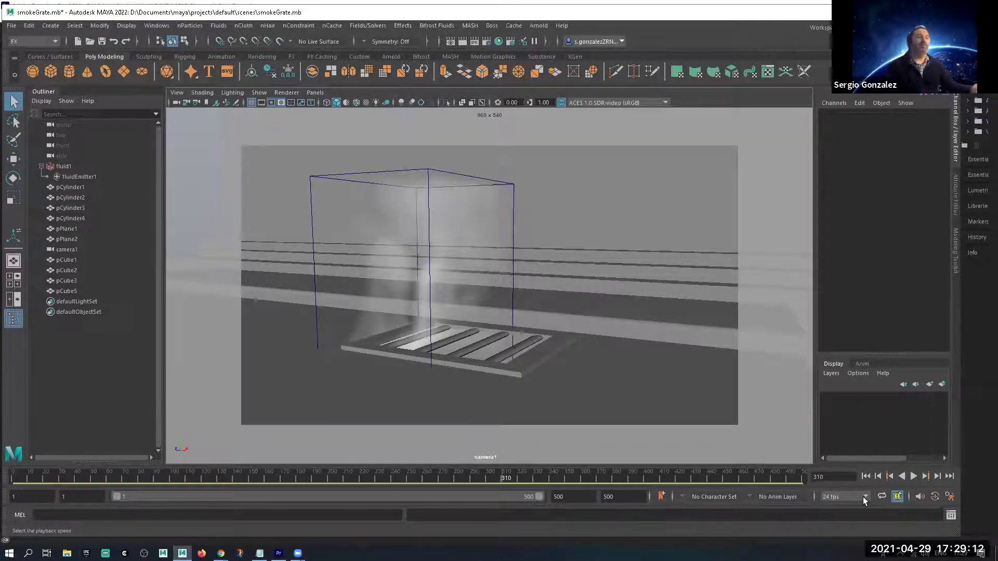
- Rewind the simulation to frame 1 and view the grate and fluid container from below in perspective
left_click(865, 477)
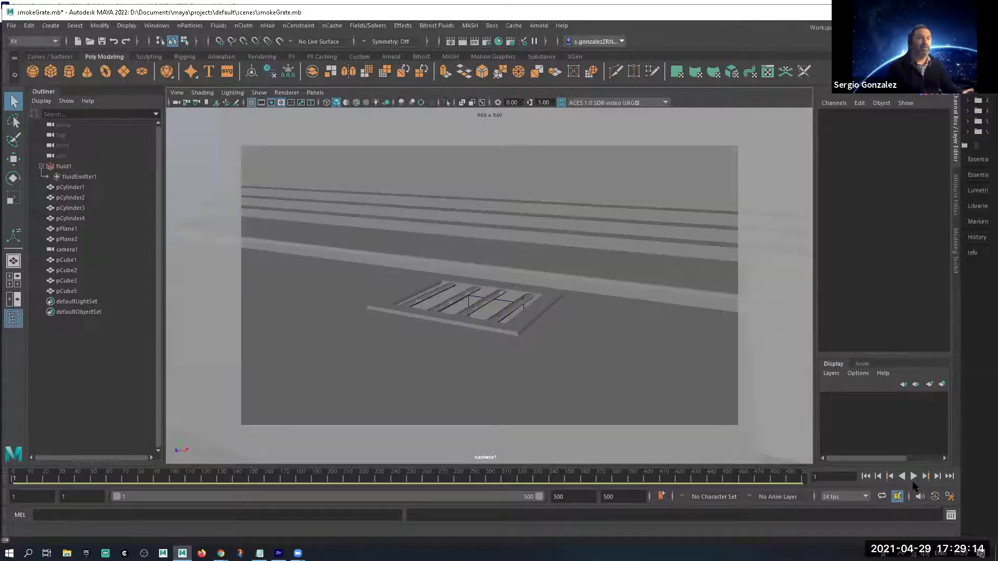
key("space")
key("space")
left_click_drag(692, 293, 633, 382, "alt")
right_click_drag(633, 381, 657, 307, "alt")
left_click_drag(656, 307, 507, 336, "alt")
right_click_drag(507, 336, 539, 378, "alt")
left_click_drag(539, 379, 634, 382, "alt")
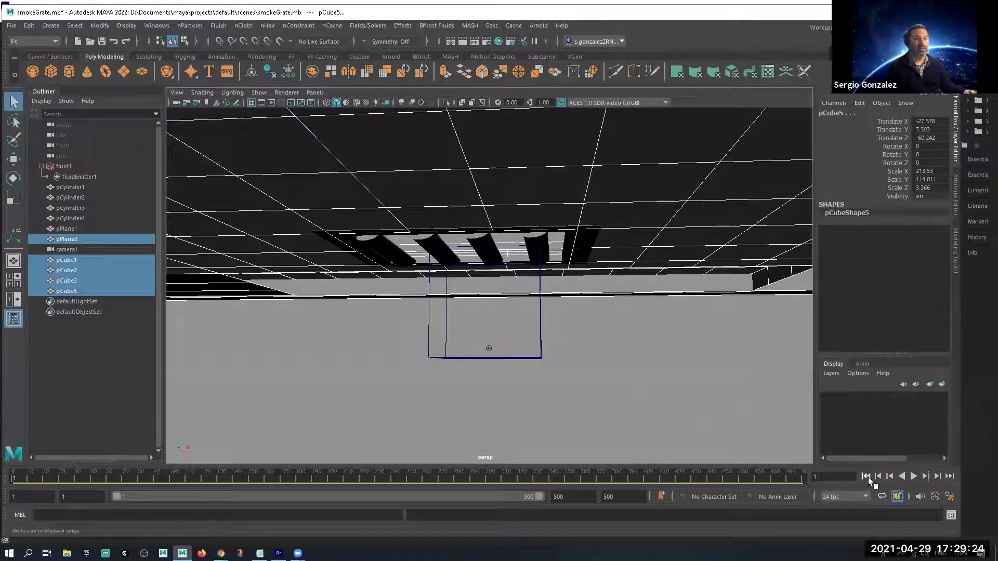
- Play the simulation to frame 409 in perspective, examining the smoke rising through the grate from below and above
left_click(913, 476)
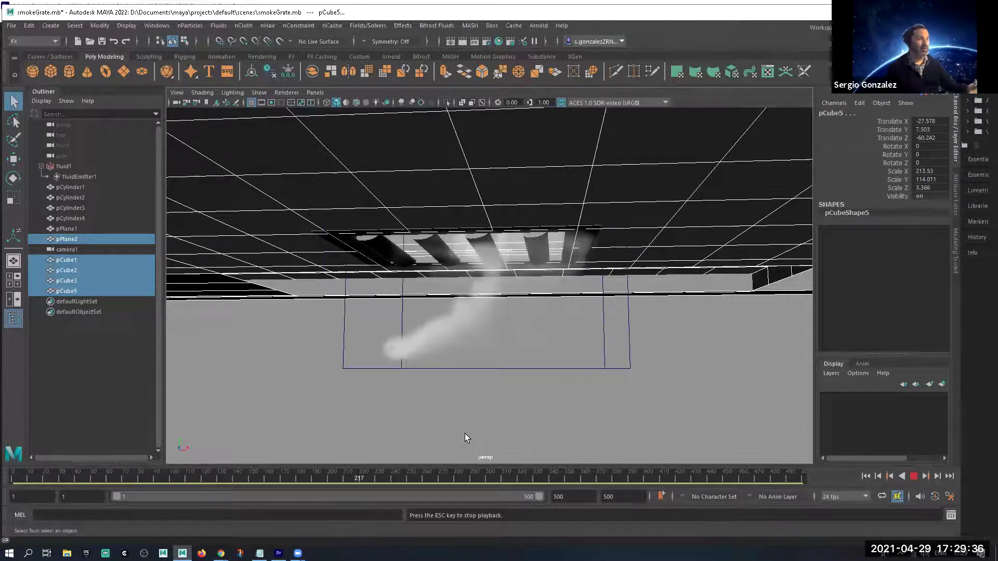
mouse_move(643, 368)
left_mouse_down("alt")
mouse_move(632, 392)
mouse_move(644, 366)
left_mouse_up("alt")
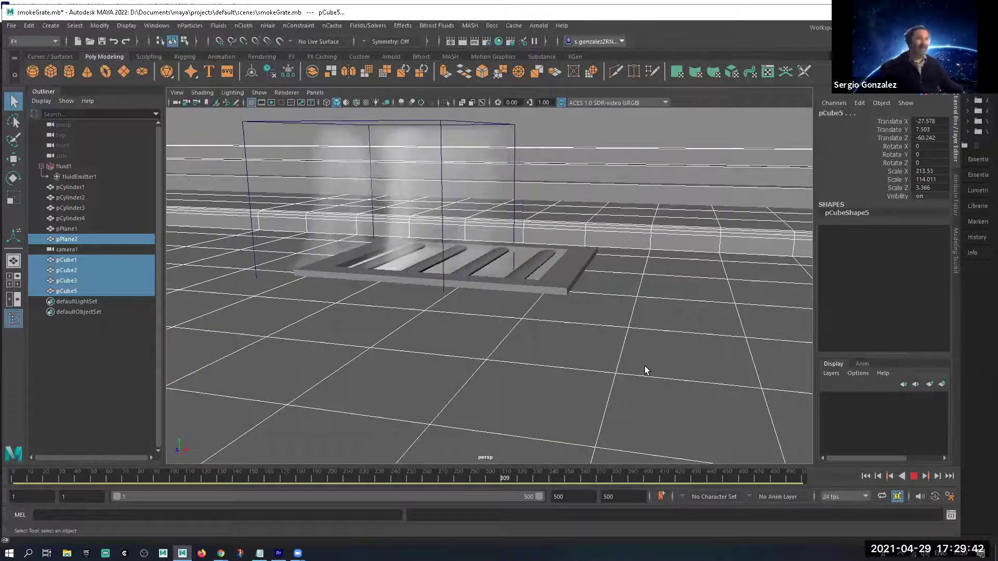
left_click(913, 475)
left_click_drag(630, 379, 551, 340, "alt")
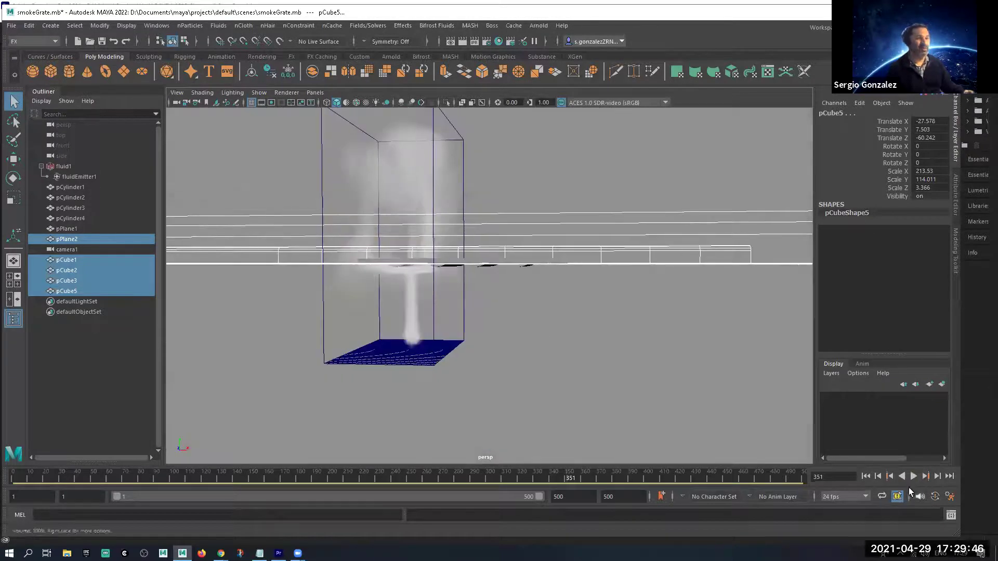
left_click(913, 476)
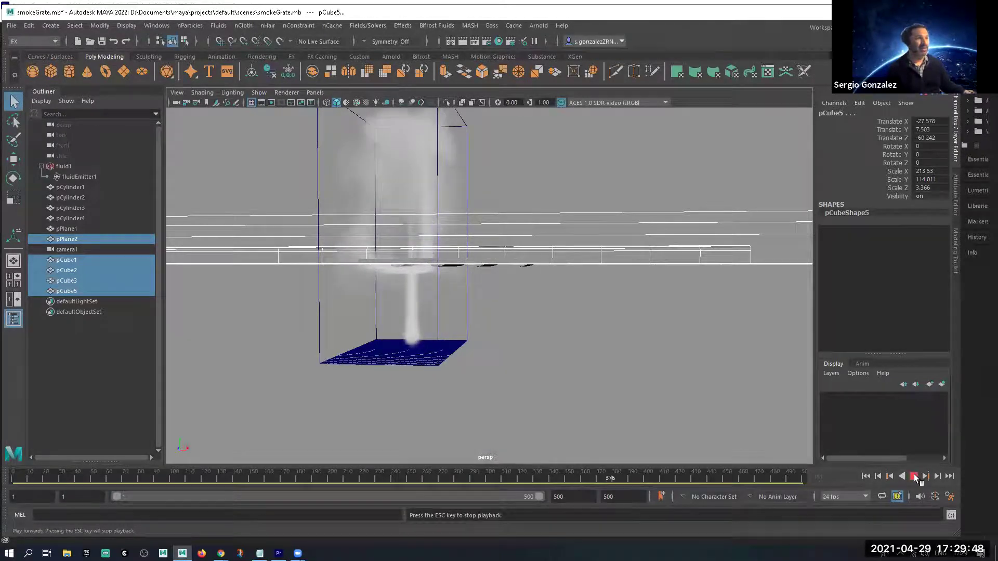
left_click(913, 477)
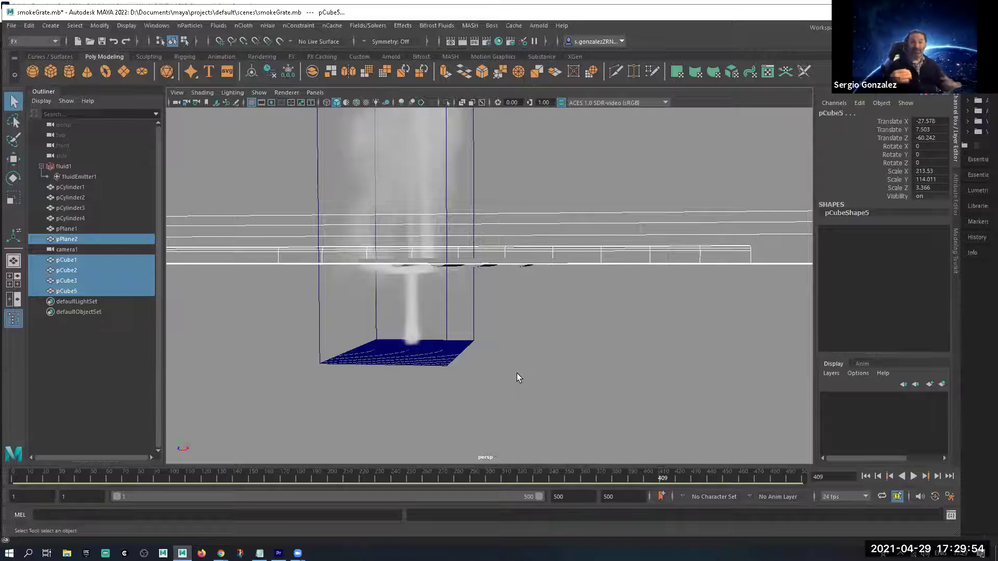
left_click_drag(581, 354, 574, 375, "alt")
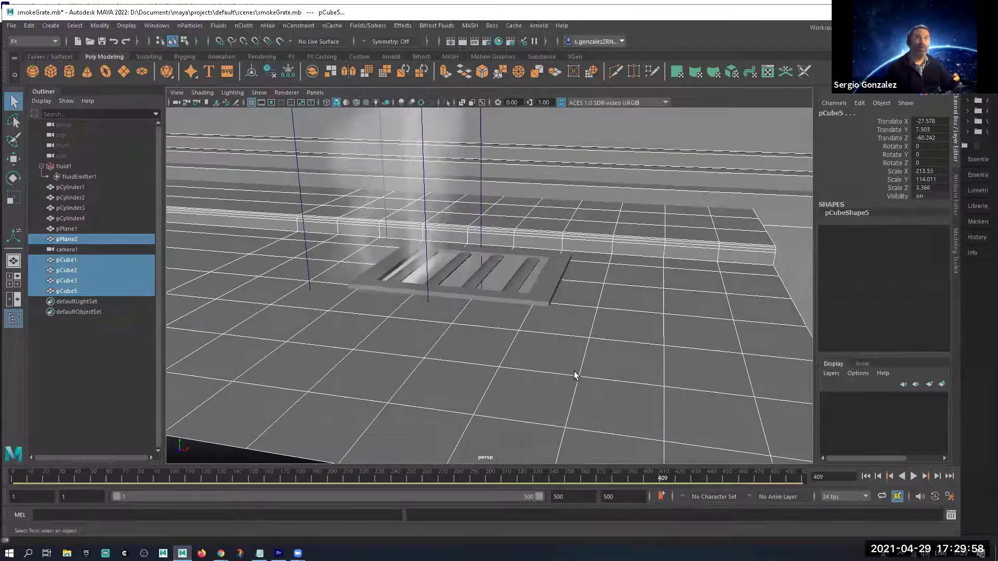
- Rewind the simulation to frame 1, clear the selection and examine the street geometry around the grate
left_click(877, 476)
left_click(865, 475)
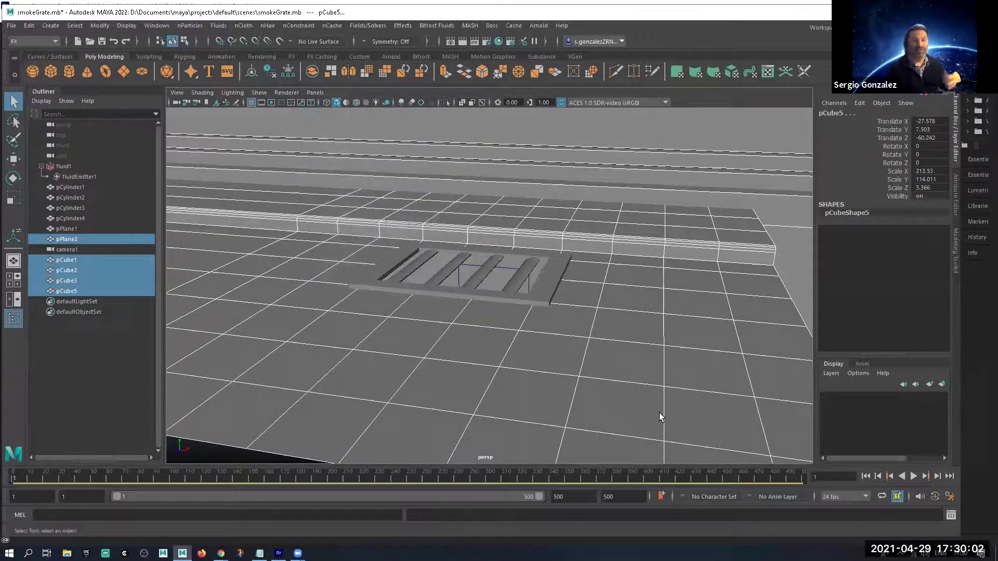
key("f")
left_click(647, 425)
right_click_drag(566, 367, 659, 413, "alt")
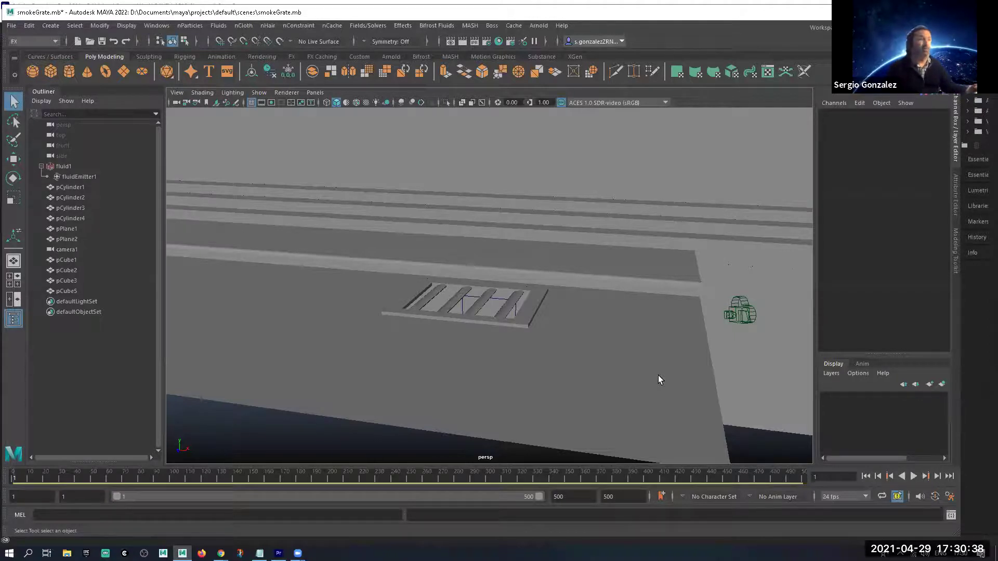
left_click_drag(658, 376, 635, 385, "alt")
right_click_drag(635, 385, 542, 408, "alt")
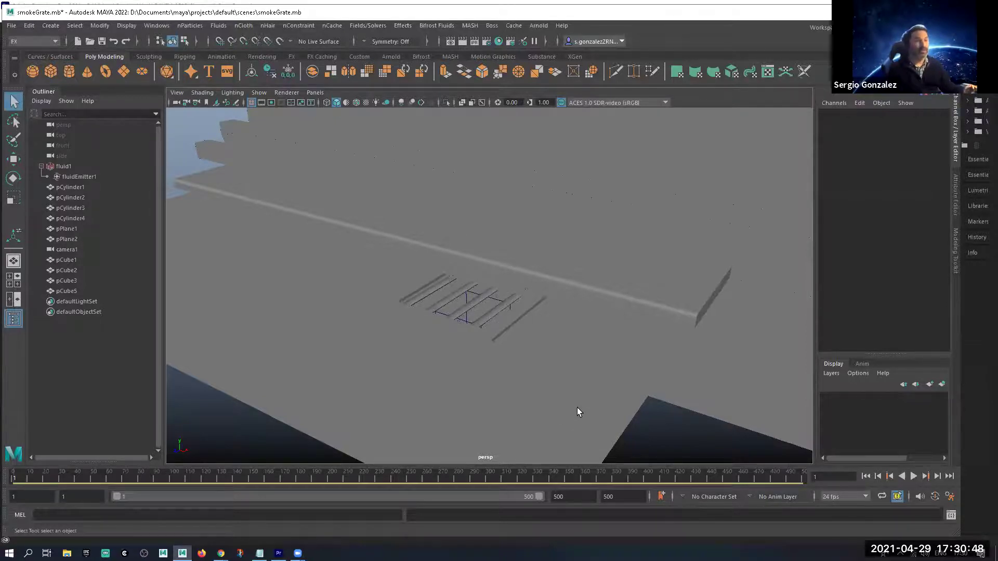
- Return the viewport to camera1 and switch back to the showreel project in Premiere Pro
key("space")
key("space")
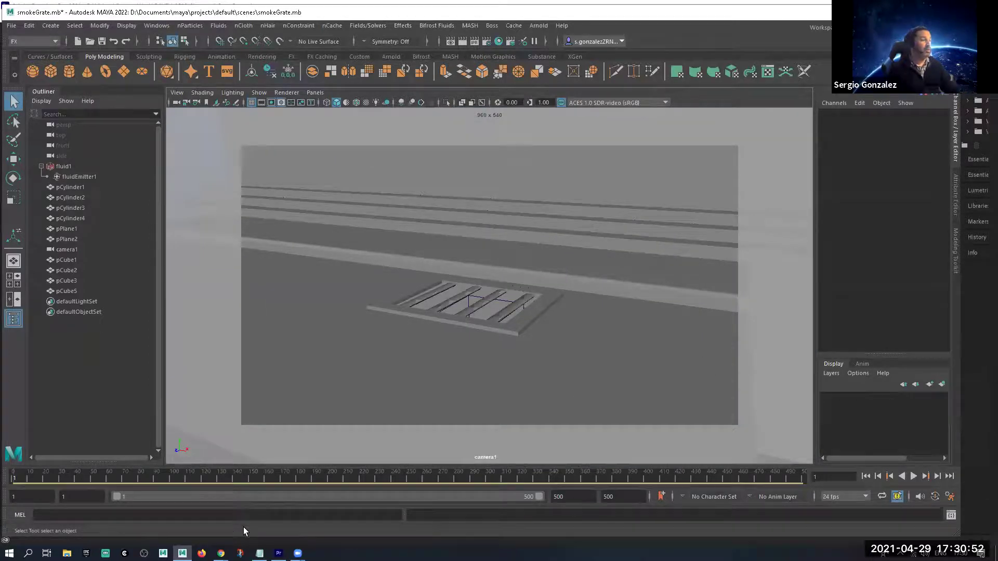
left_click(278, 553)
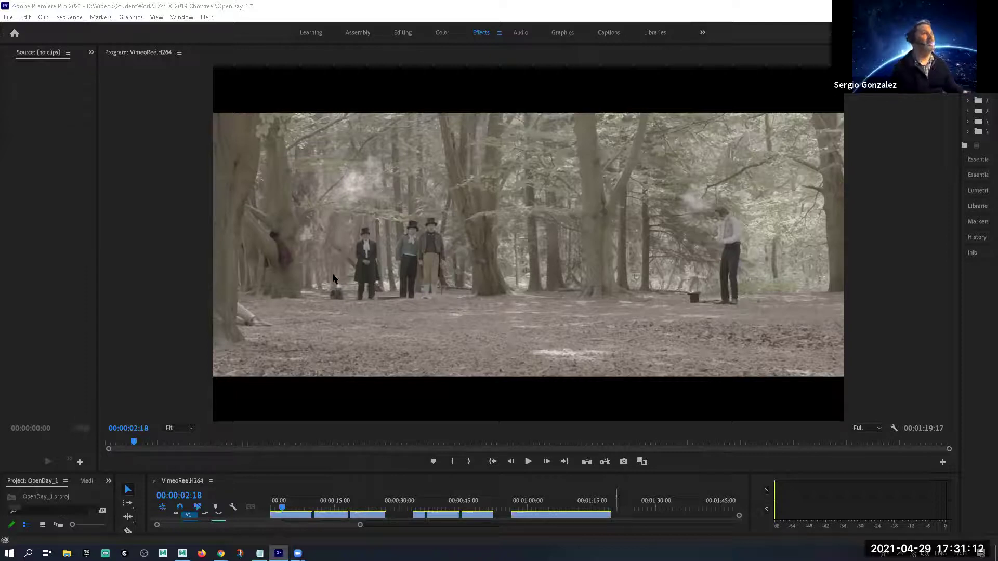
- Rewind the showreel to 00:00:00:10 and play the wide duel shot through to the start of the shooter's close-up at 00:00:03:22
left_click(120, 444)
left_click_drag(120, 448, 109, 446)
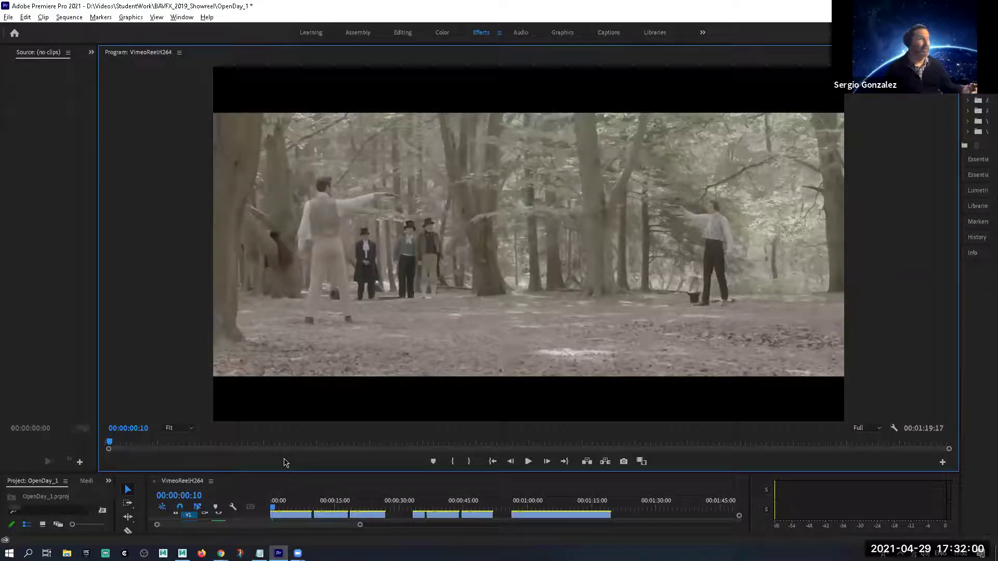
key("space")
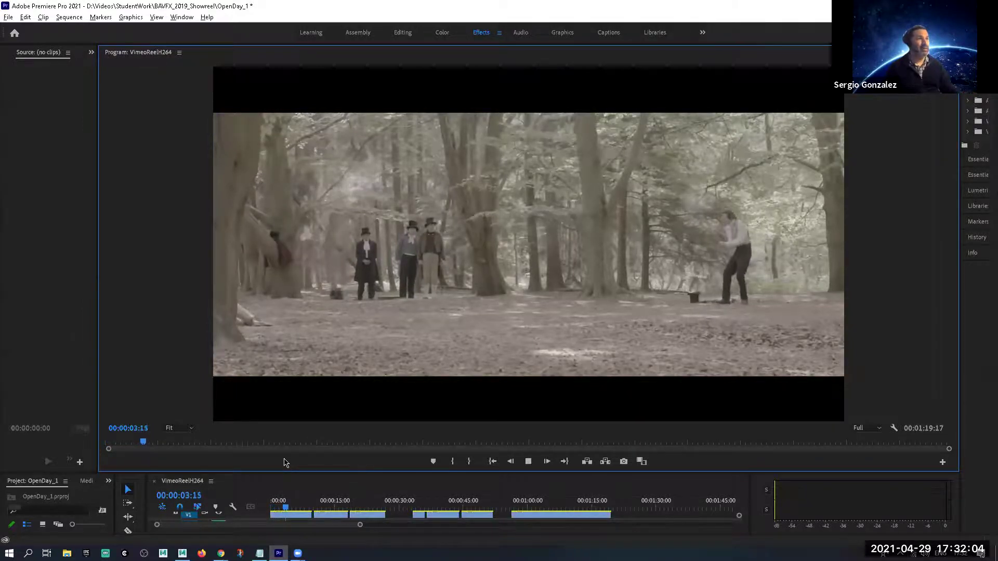
key("space")
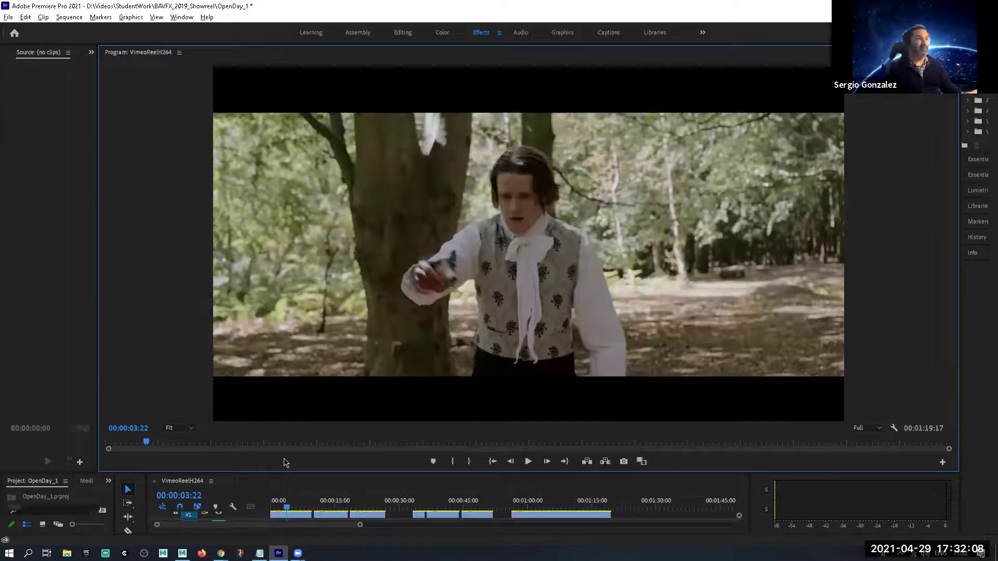
- Play the shooter's close-up in short stretches up to 00:00:06:23, pausing to examine the pistol in his hands
key("space")
key("space")
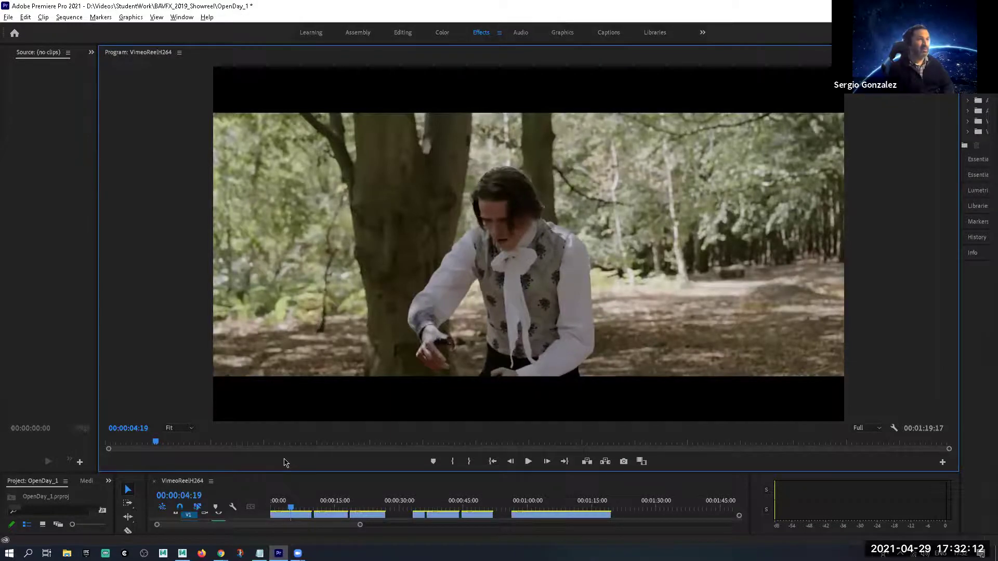
key("j")
key("shift+l")
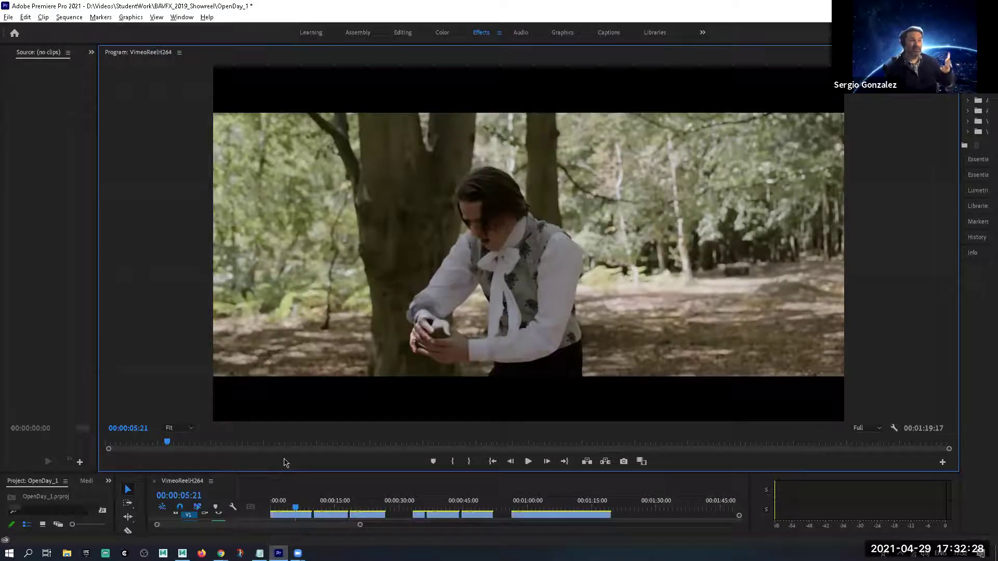
key("space")
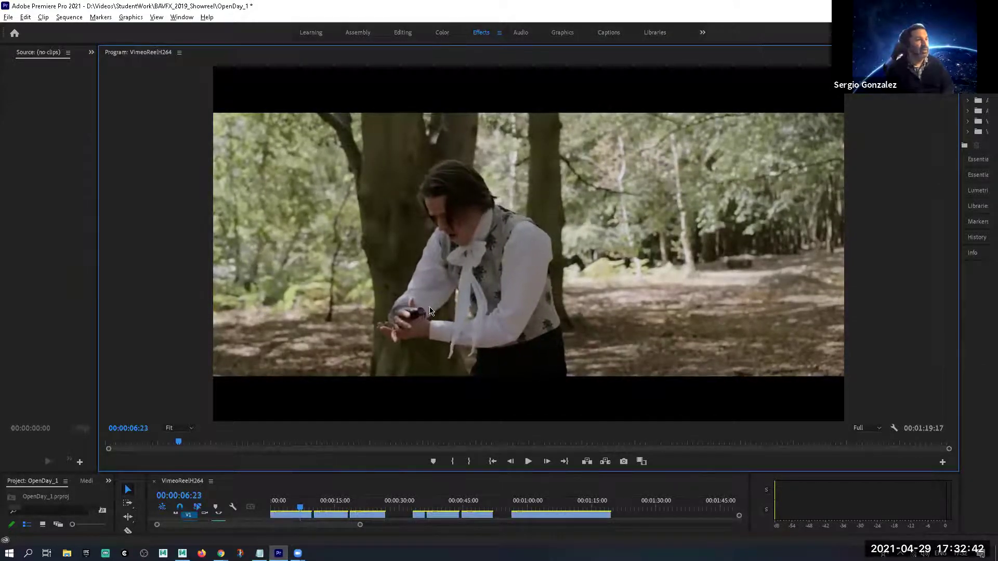
- Step frame by frame back and forth through the close-up between 00:00:05:15 and 00:00:06:23, examining the tracked pistol in the hands
key("Left")
key("Left")
key("Right")
key("Right")
key("Right")
key("Right")
key("Right")
key("Right")
key("Right")
key("Right")
key("Right")
key("Right")
key("Right")
key("Right")
key("Right")
key("Right")
key("Right")
key("Right")
key("Right")
key("Right")
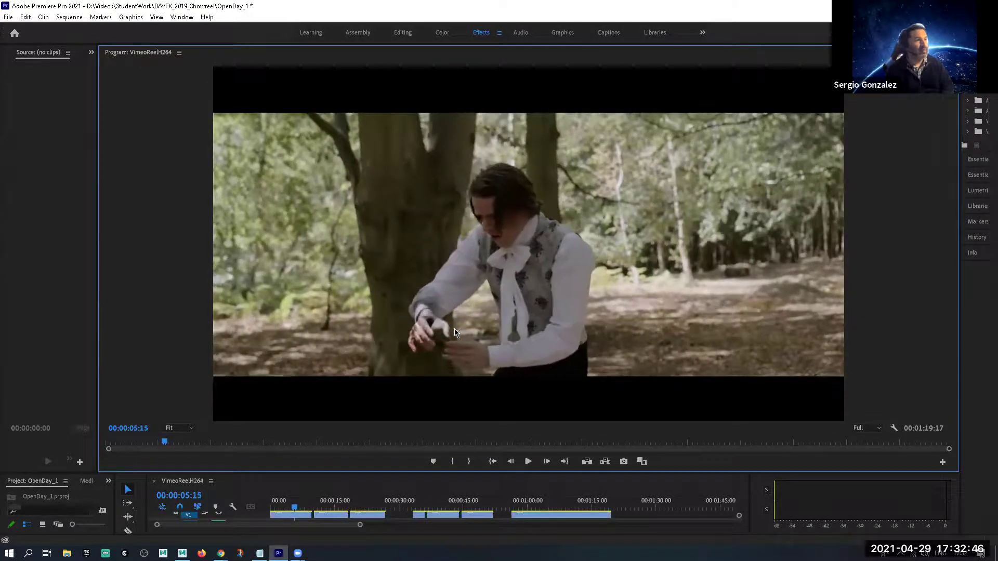
key("Right")
key("Right")
key("Right")
key("Right")
key("Right")
key("Right")
key("Right")
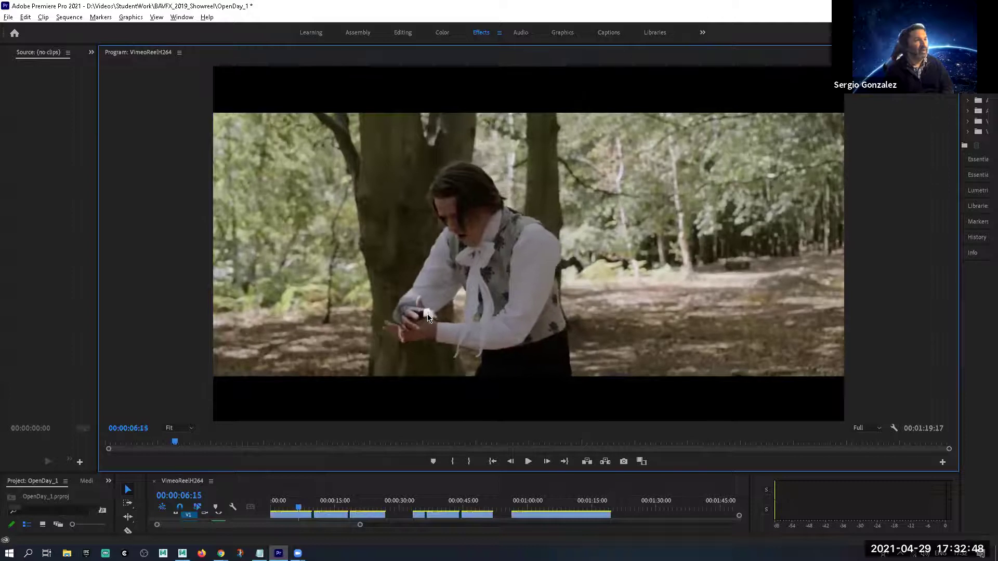
key("Left")
key("Left")
key("Left")
key("Left")
key("Left")
key("Left")
key("Left")
key("Left")
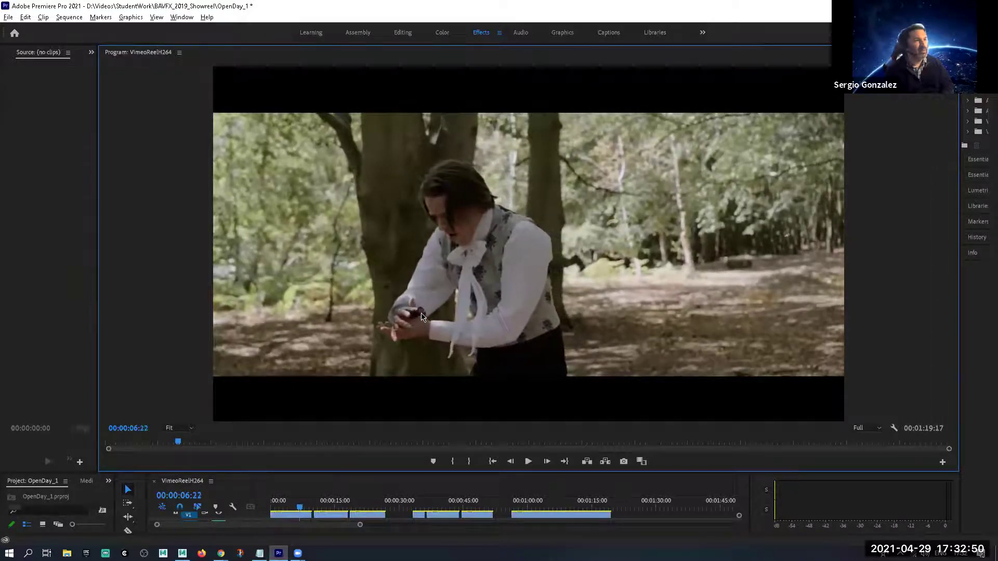
key("Left")
key("Left")
key("Left")
key("Left")
key("Left")
key("Left")
key("Left")
key("Left")
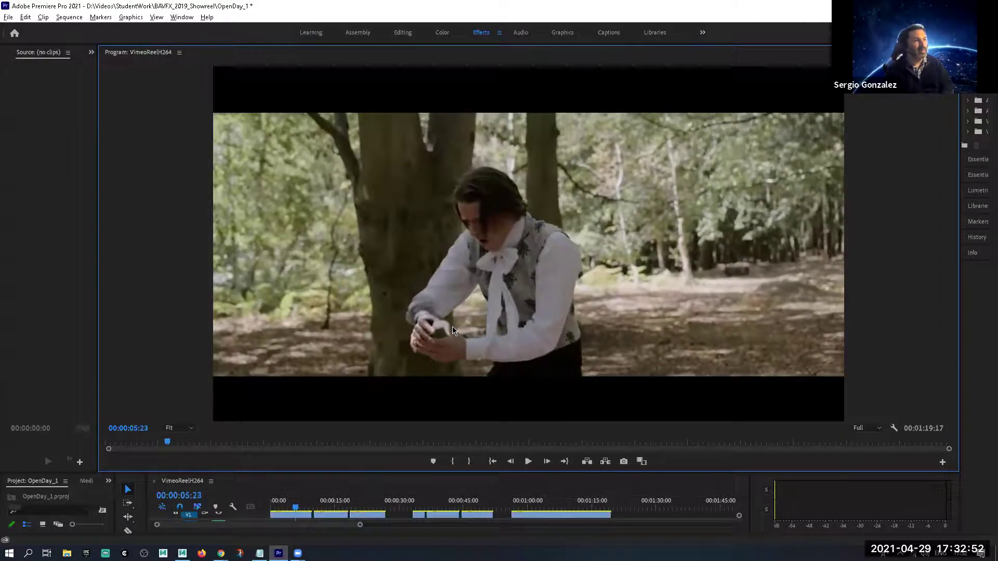
key("Right")
key("Right")
key("Right")
key("Right")
key("Right")
key("Right")
key("Right")
key("Right")
key("Right")
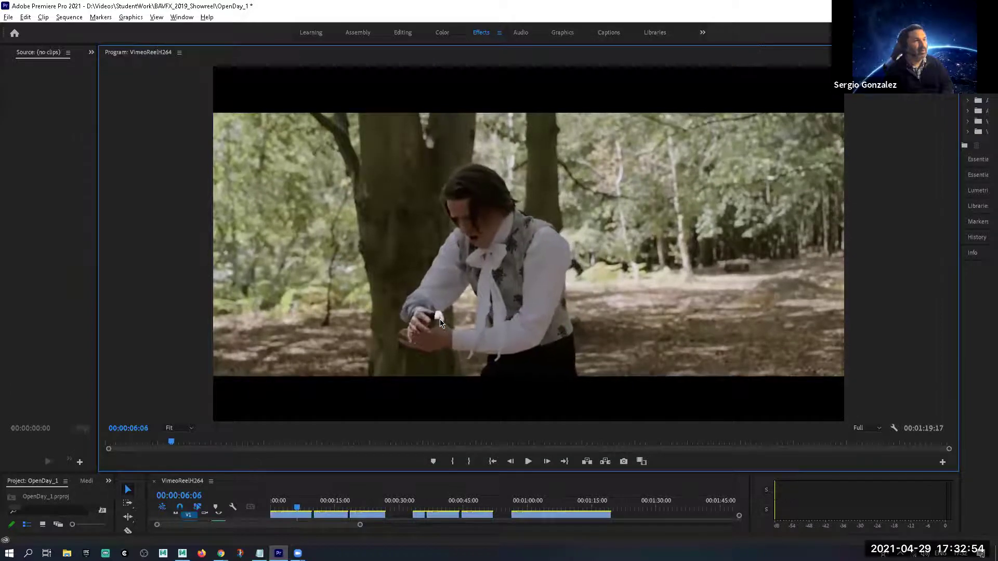
key("Right")
key("Right")
key("Right")
key("Right")
key("Right")
key("Right")
key("Right")
key("Right")
key("Right")
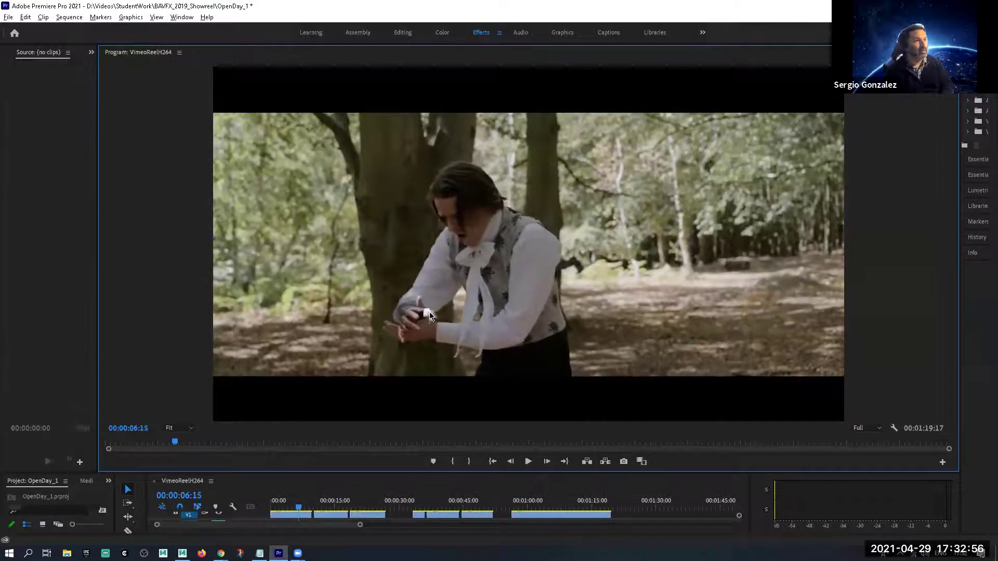
key("Right")
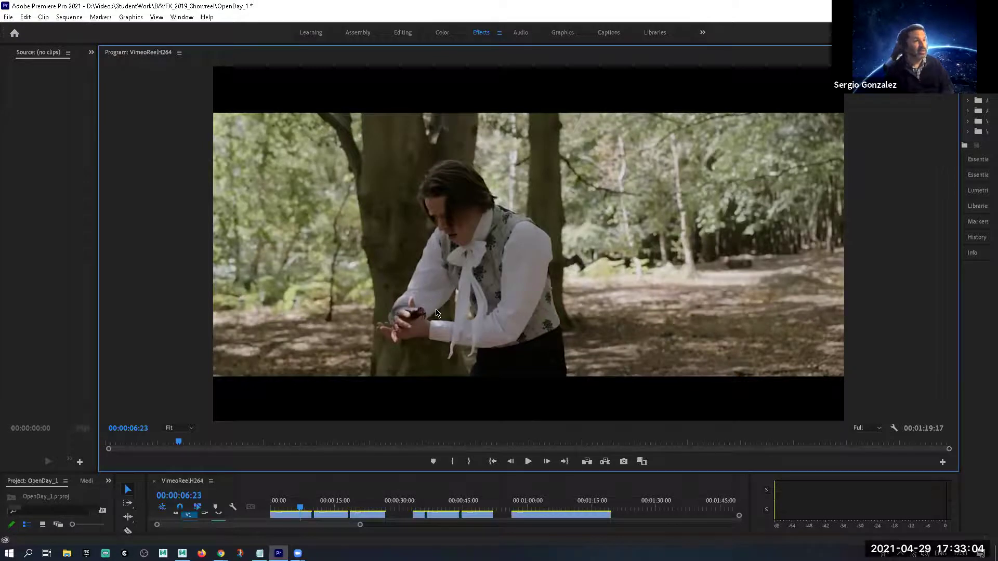
- Review the rest of the pistol close-up past 00:00:07:14 and stop on the fallen-duellist shot at 00:00:07:18
key("space")
key("Left")
key("Left")
key("Left")
key("Left")
key("Left")
key("Left")
key("Left")
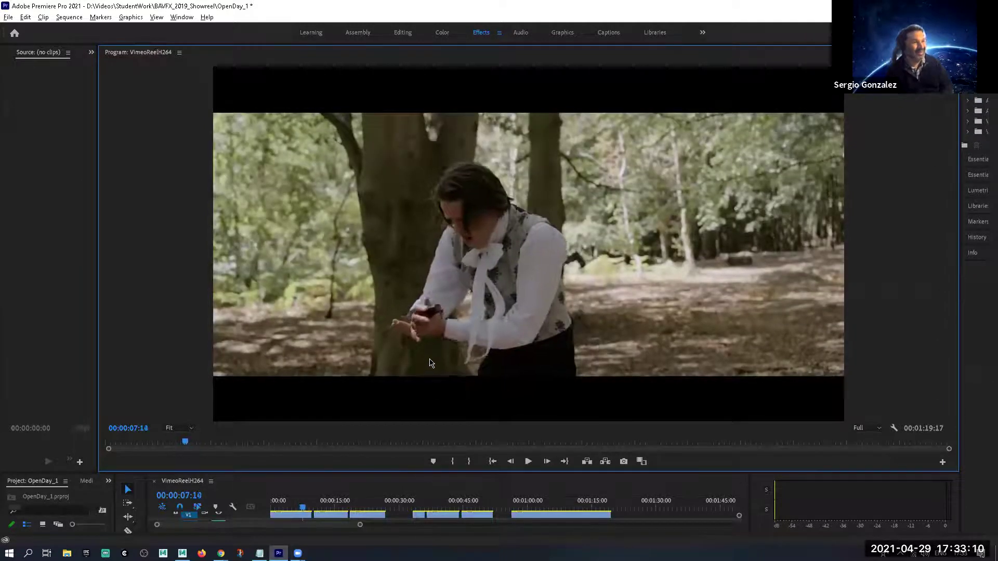
key("space")
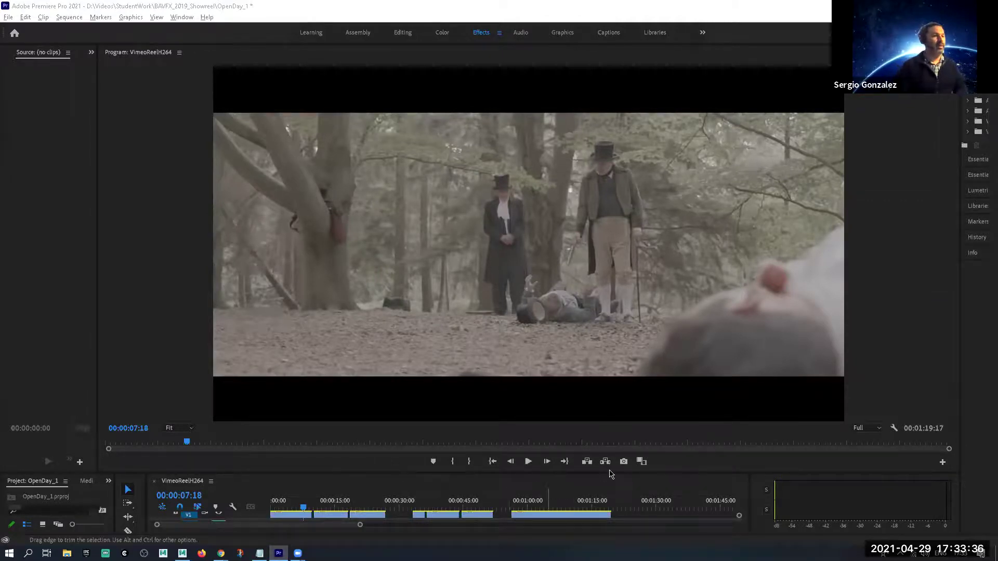
- Enlarge the timeline area and play the fallen-duellist shot to its end at 00:00:09:20
left_click_drag(611, 475, 612, 462)
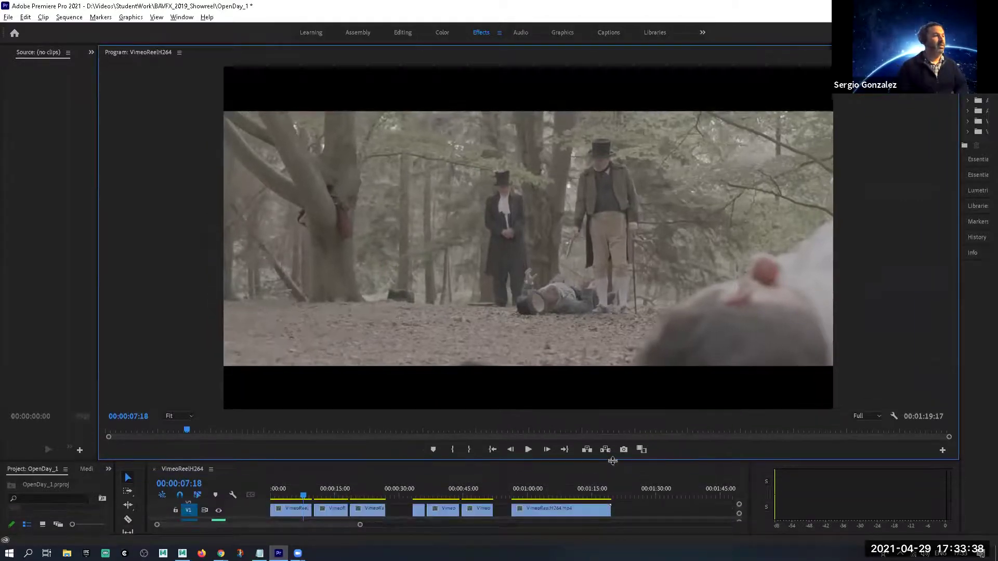
key("space")
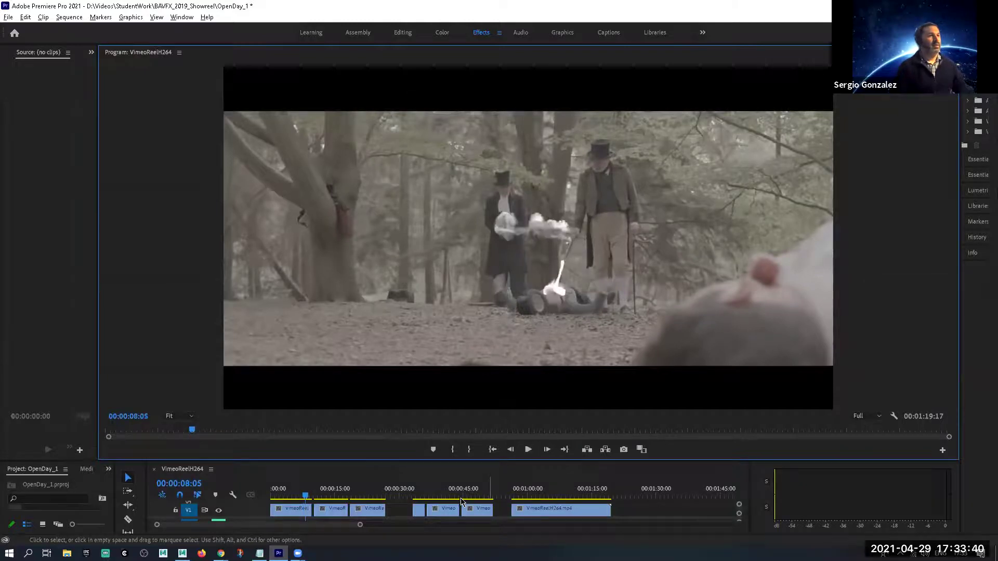
key("space")
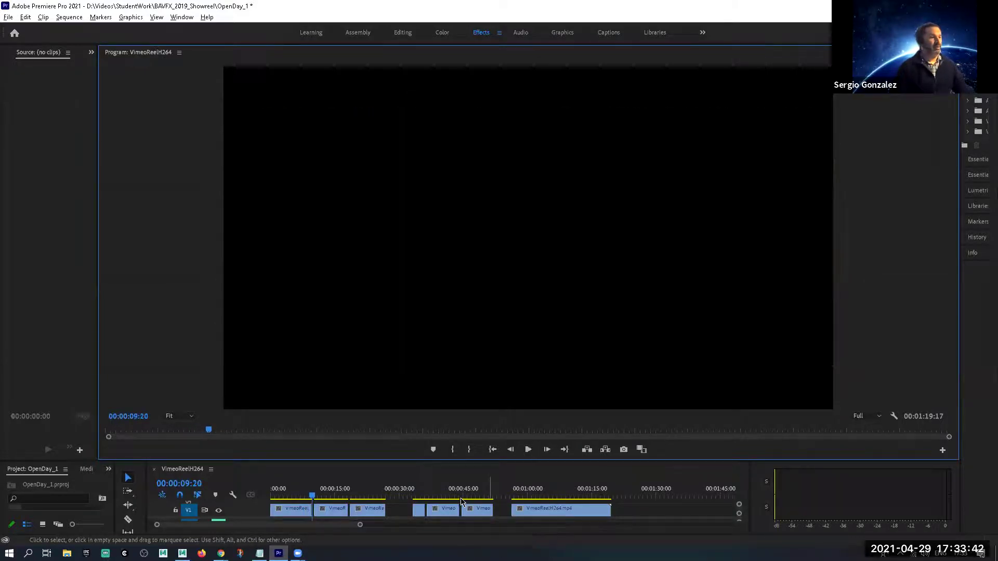
- Replay the fallen-duellist shot's smoke effect, stop at 00:00:09:01, and switch to the PowerPoint presentation in the browser
left_click(306, 496)
key("space")
key("space")
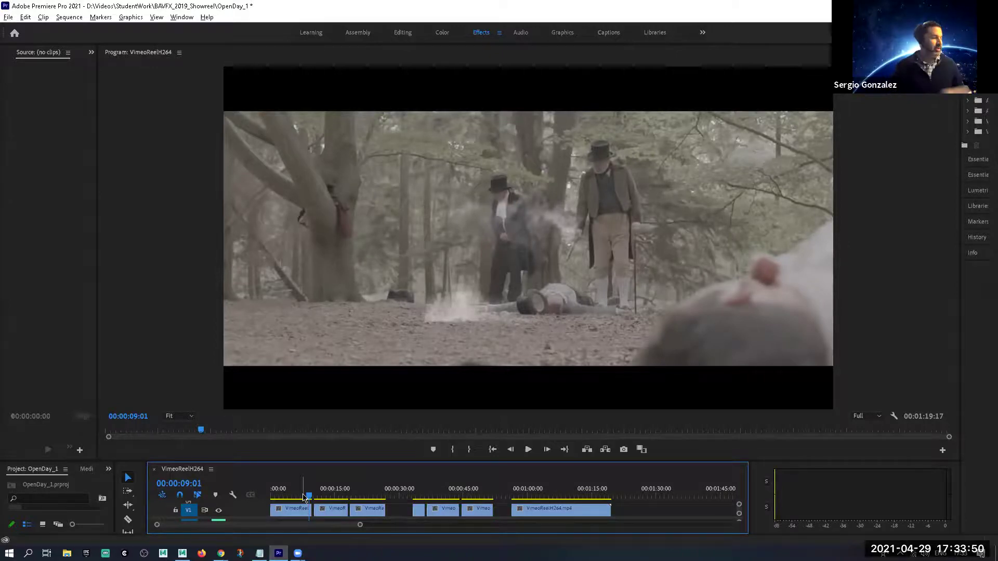
key("alt+Tab")
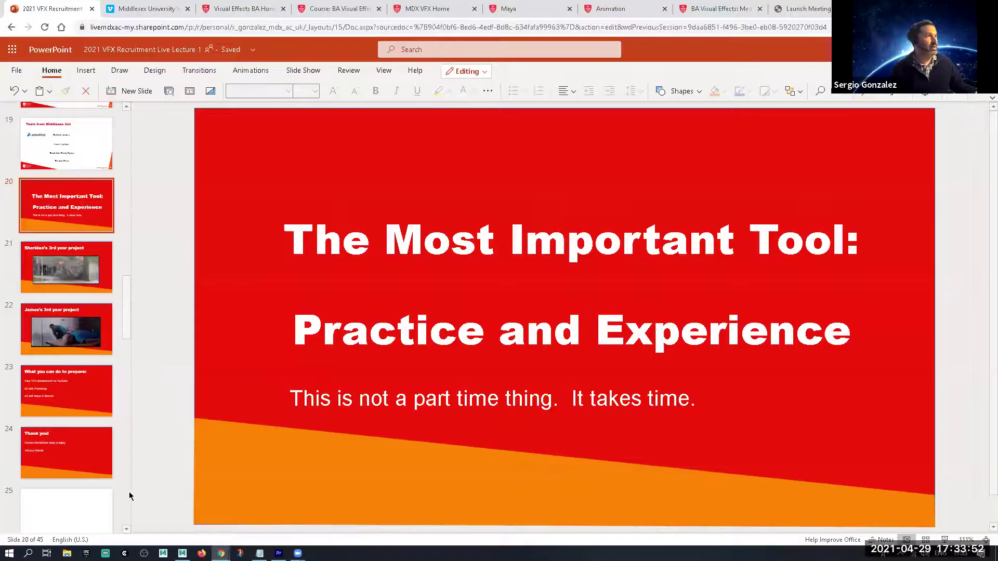